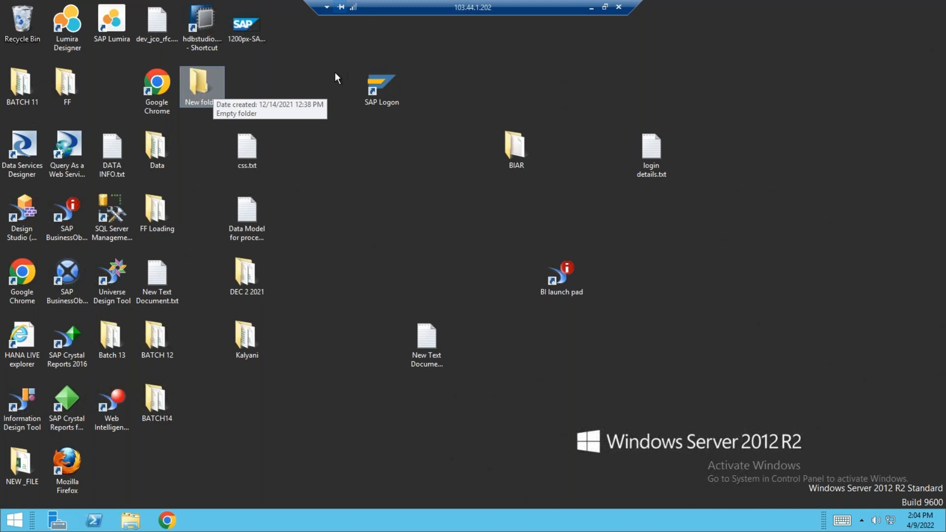
# Launch SAP Logon and open the bwhana connection.
pyautogui.doubleClick(377, 90)
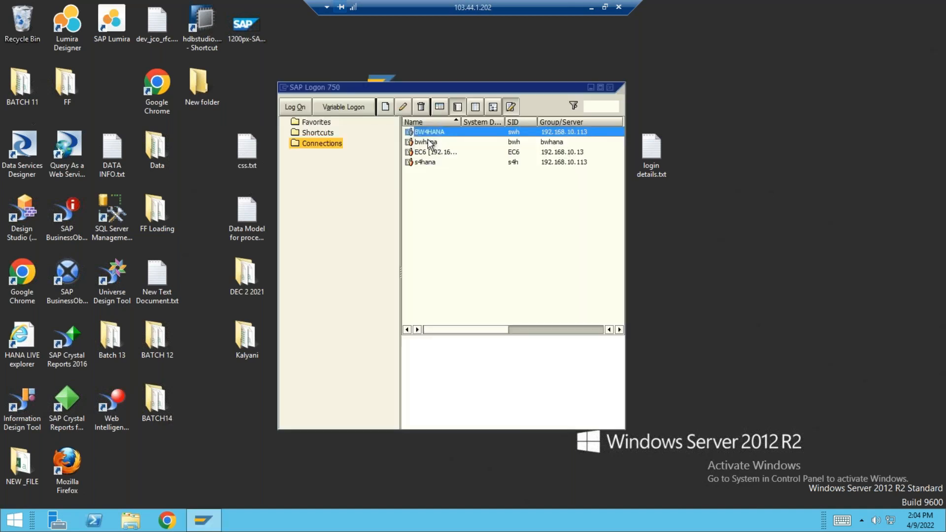
pyautogui.click(430, 143)
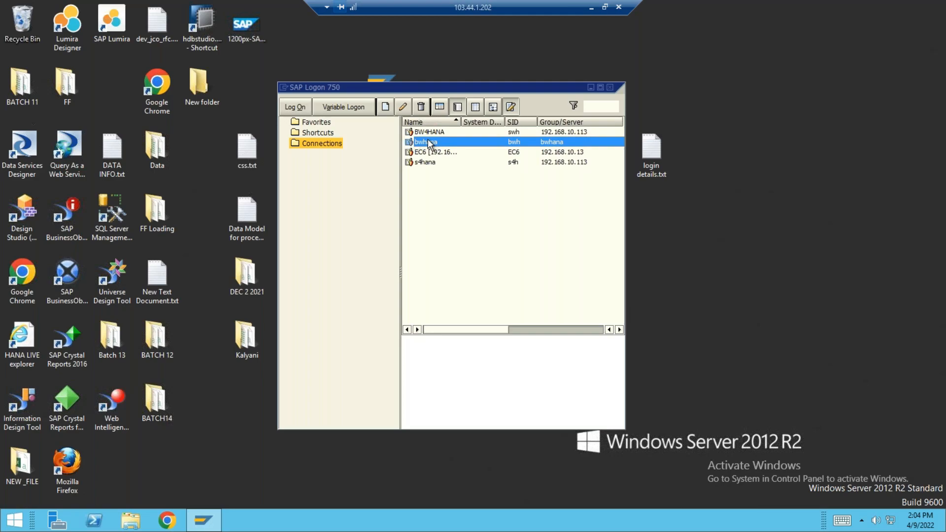
pyautogui.doubleClick(431, 143)
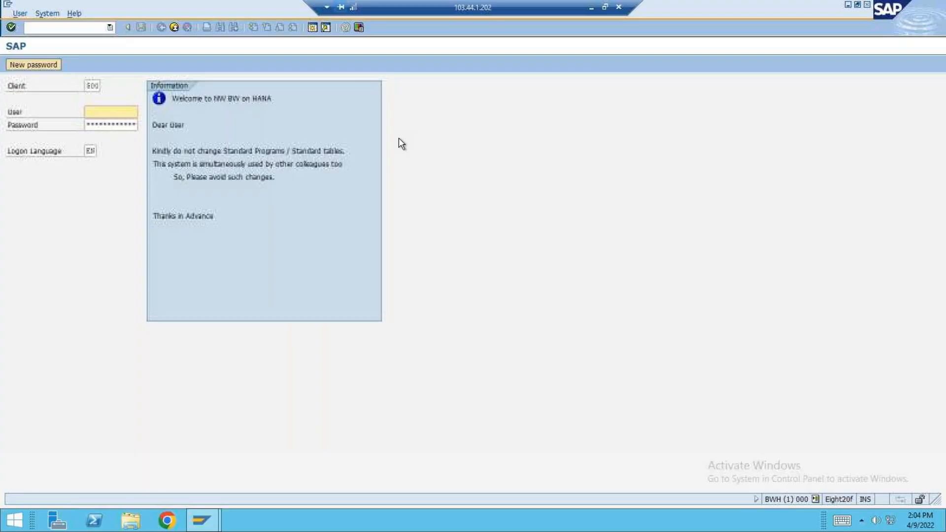
# Log on to the BW on HANA system with the user name and account password.
pyautogui.click(112, 113)
pyautogui.click(113, 125)
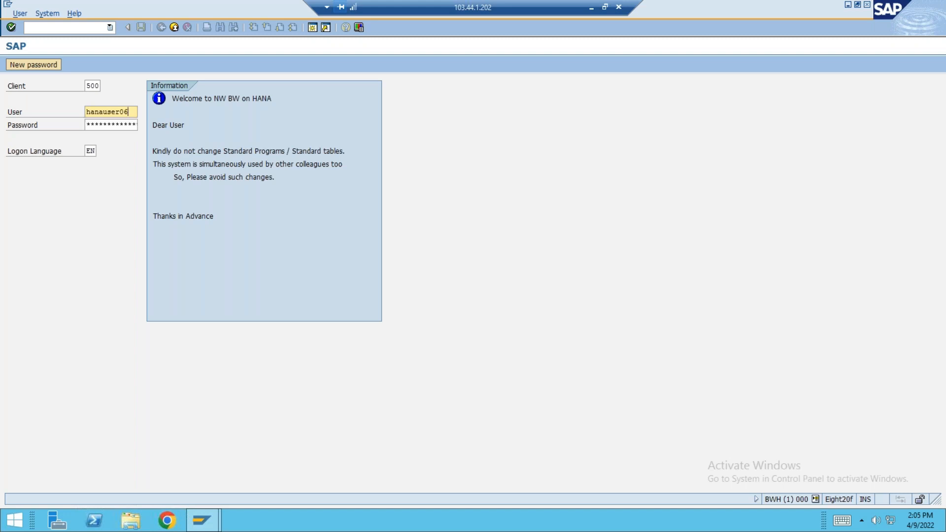
pyautogui.click(86, 125)
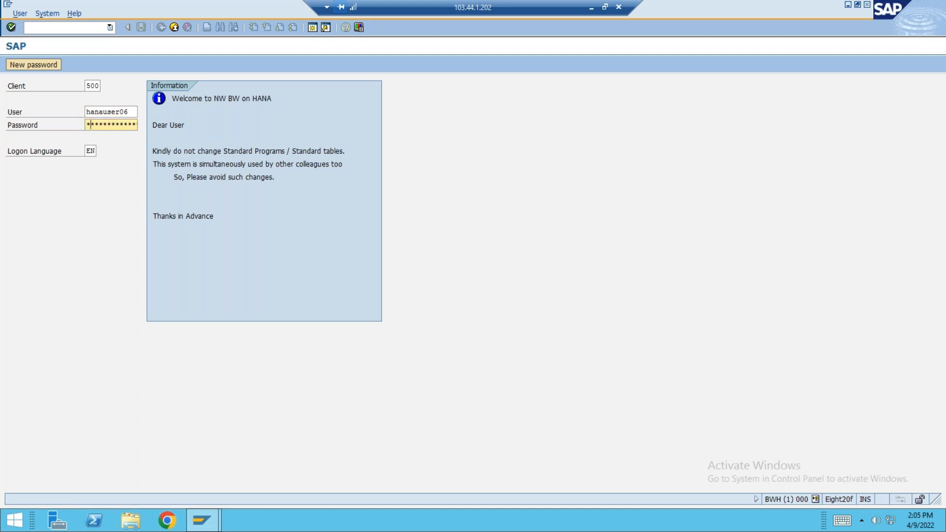
pyautogui.write('****')
pyautogui.press('Return')
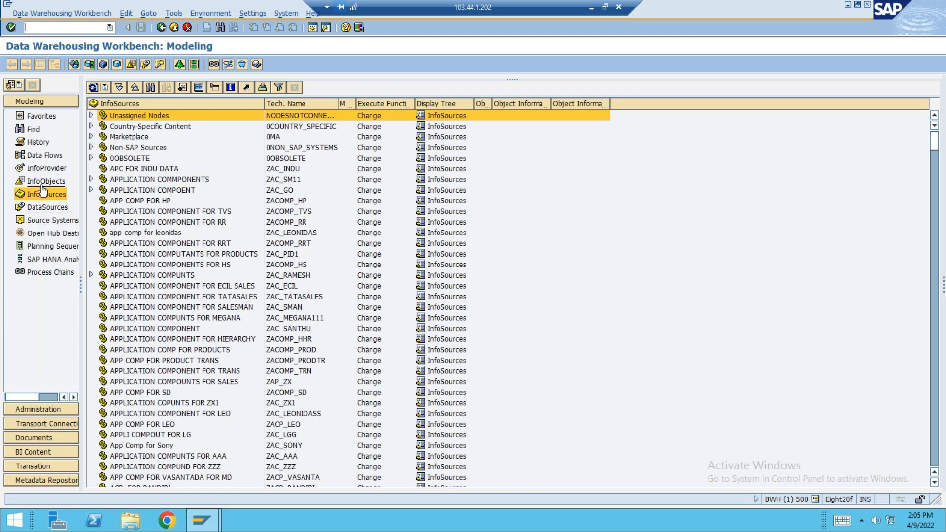
# Display the transformation from ODSO STDDSOO to CUBE CUBE_BK under TRAIL CUBE in the MDG_PROVIDER InfoArea.
pyautogui.click(45, 168)
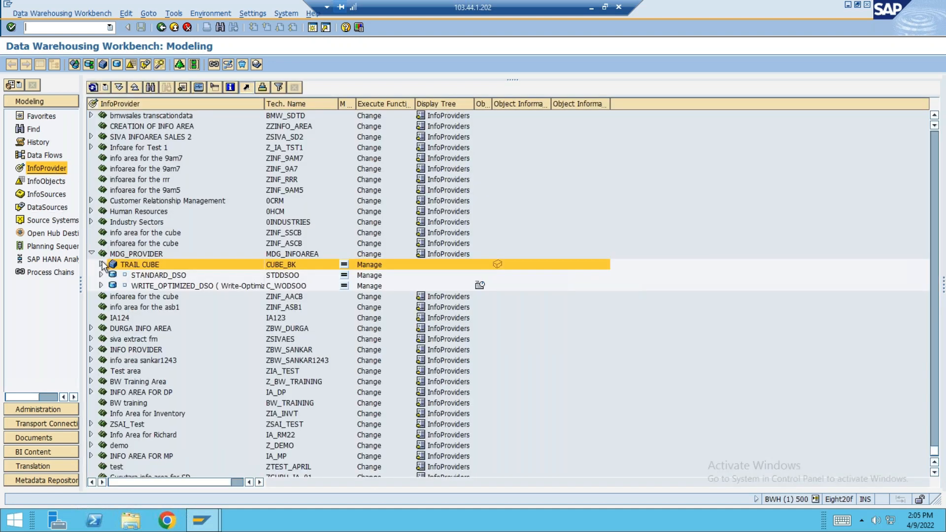
pyautogui.click(101, 264)
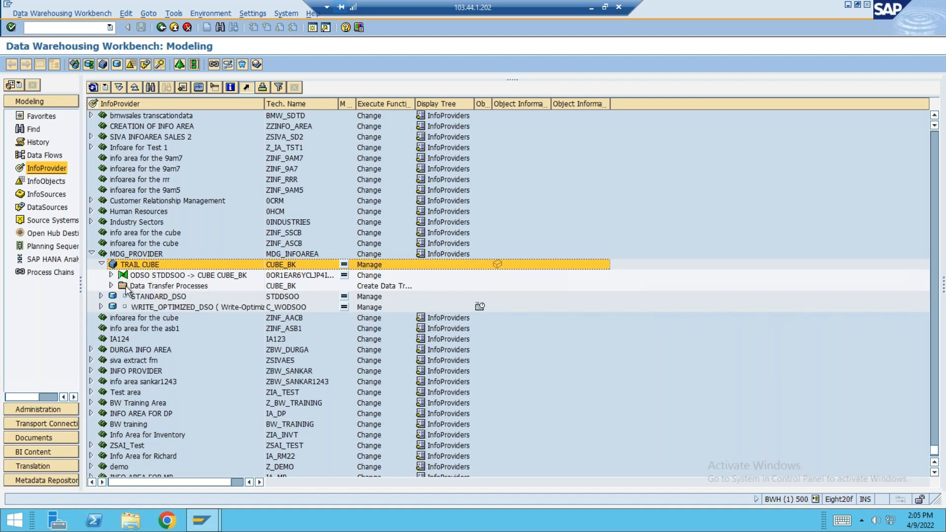
pyautogui.click(126, 277)
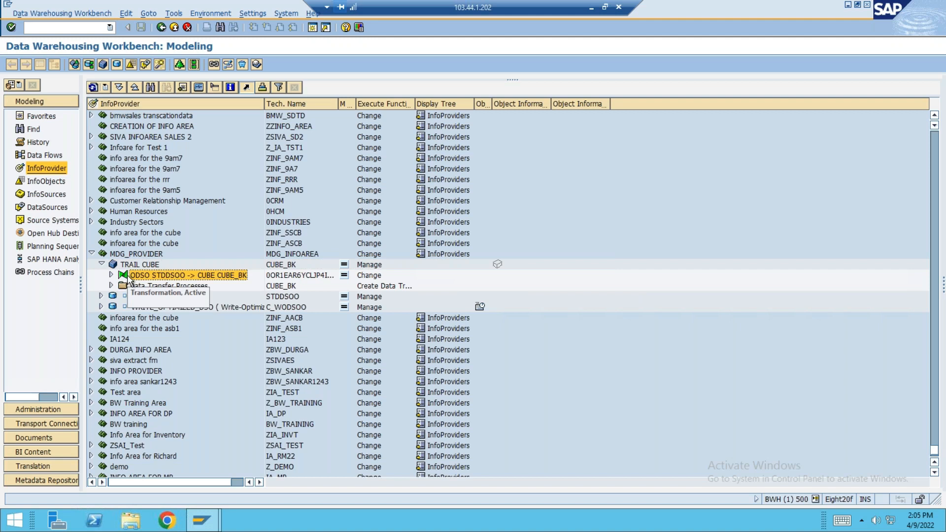
pyautogui.doubleClick(124, 277)
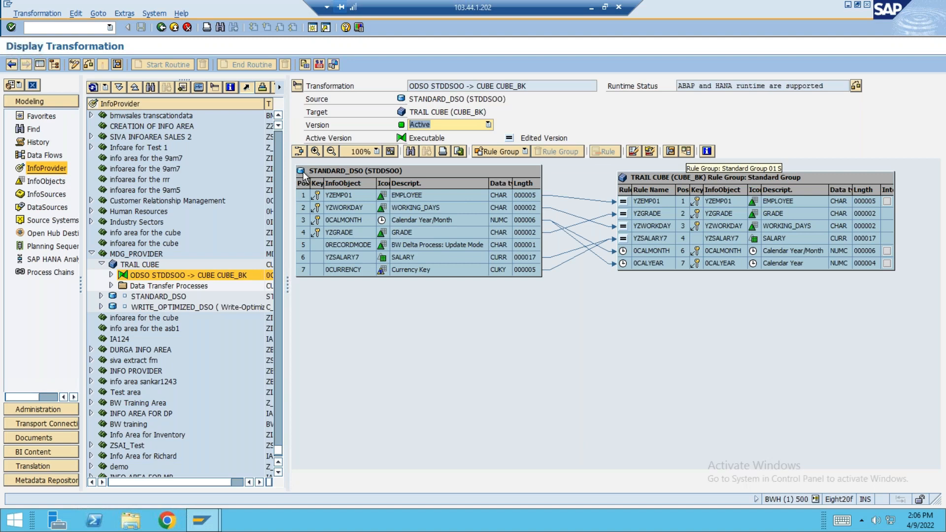
# Examine how the STANDARD_DSO source fields for employee, working days, calendar month and salary map to the TRAIL CUBE target fields.
pyautogui.click(625, 181)
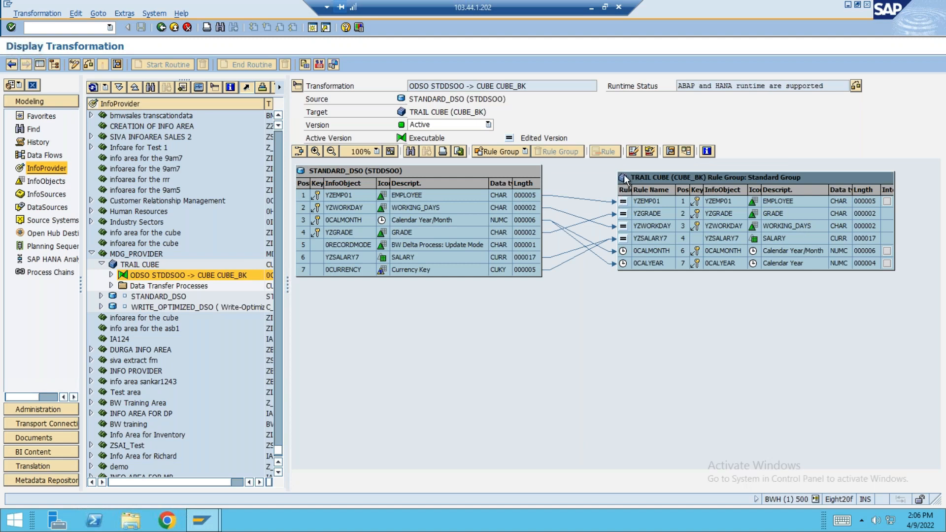
pyautogui.click(418, 193)
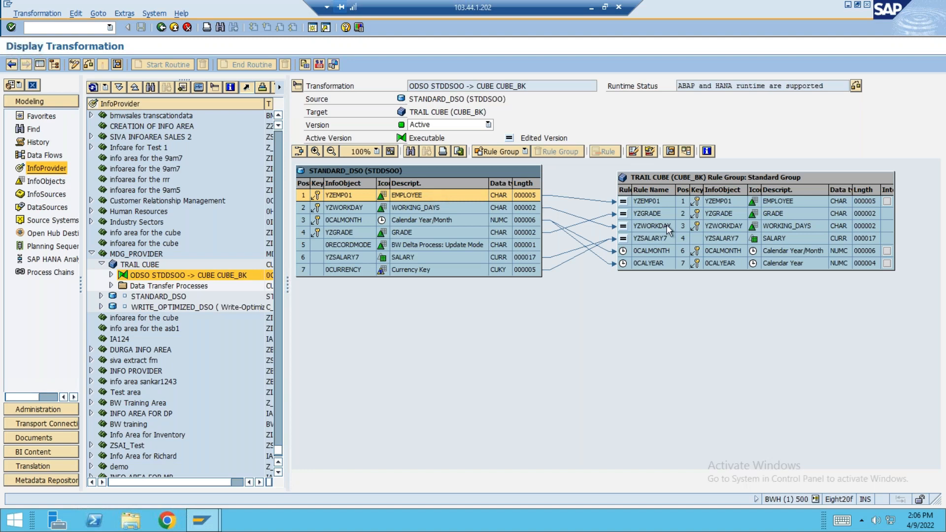
pyautogui.click(663, 201)
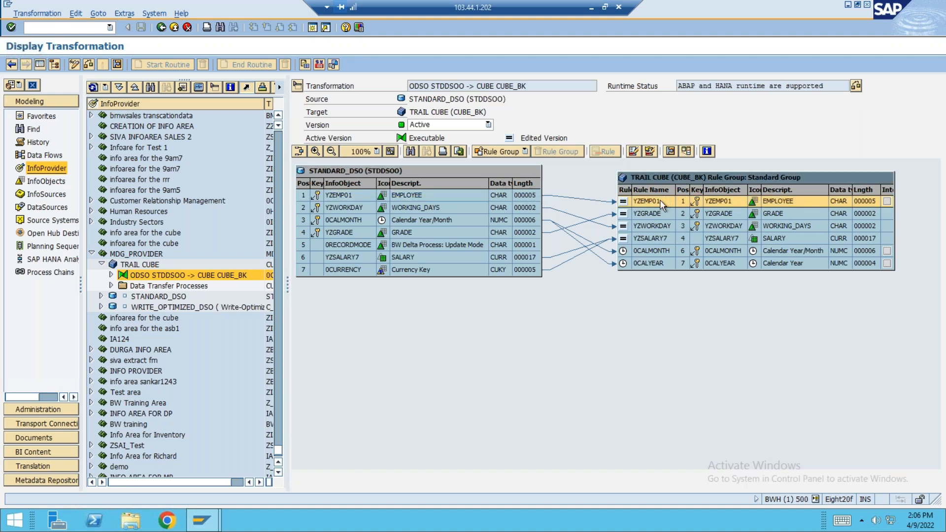
pyautogui.click(464, 208)
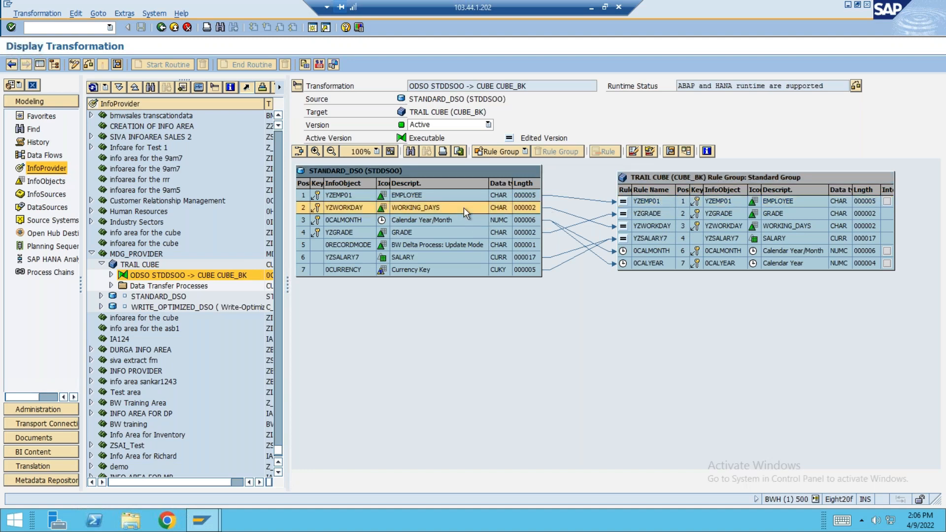
pyautogui.click(671, 227)
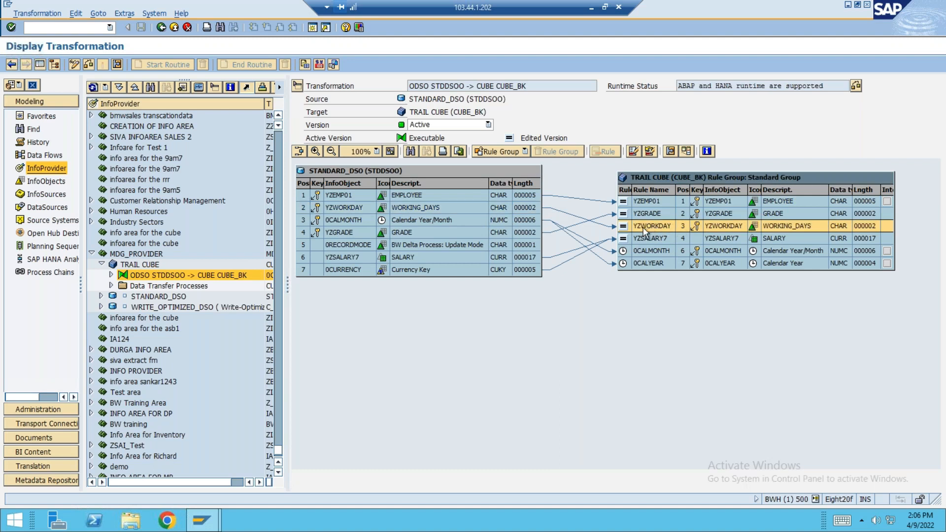
pyautogui.click(474, 219)
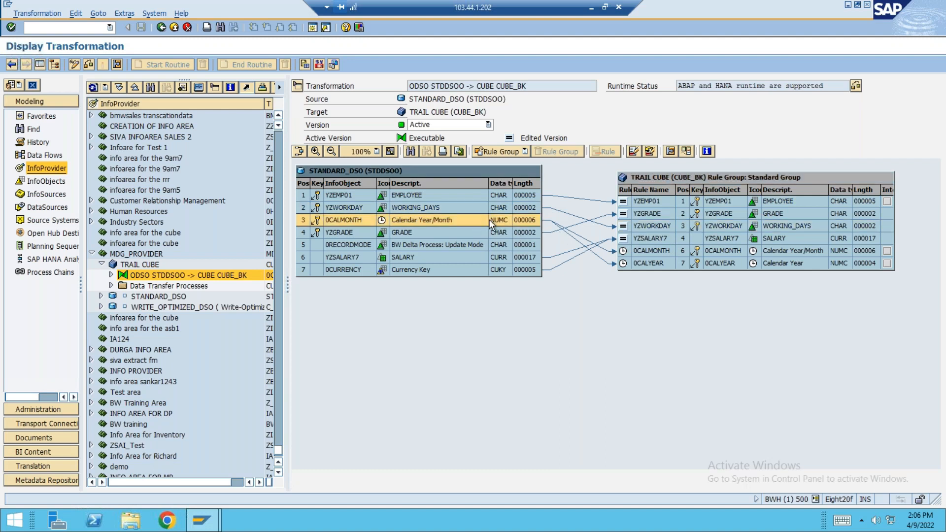
pyautogui.click(660, 262)
pyautogui.click(652, 250)
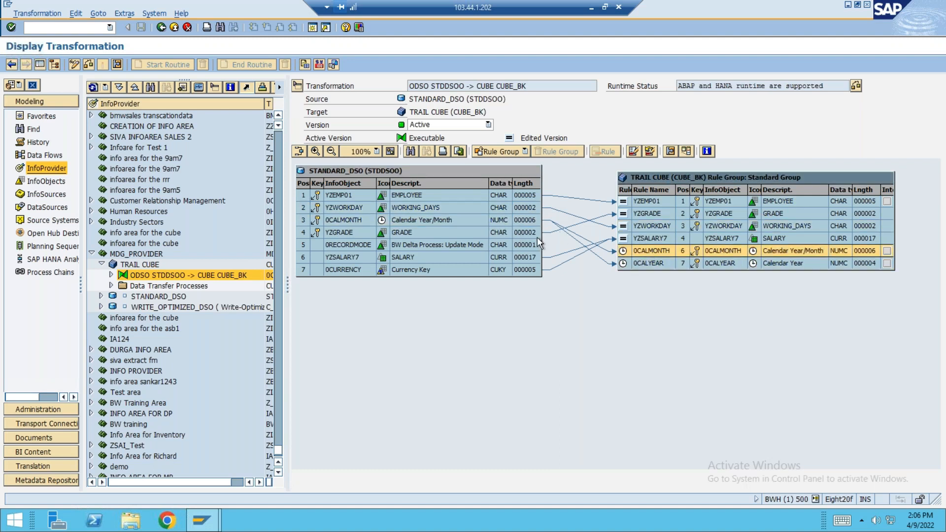
pyautogui.click(529, 257)
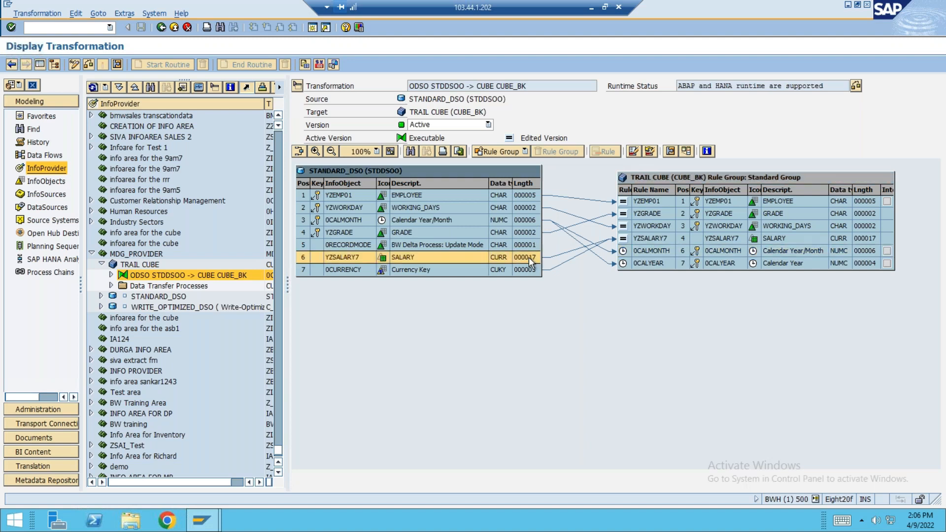
pyautogui.click(722, 236)
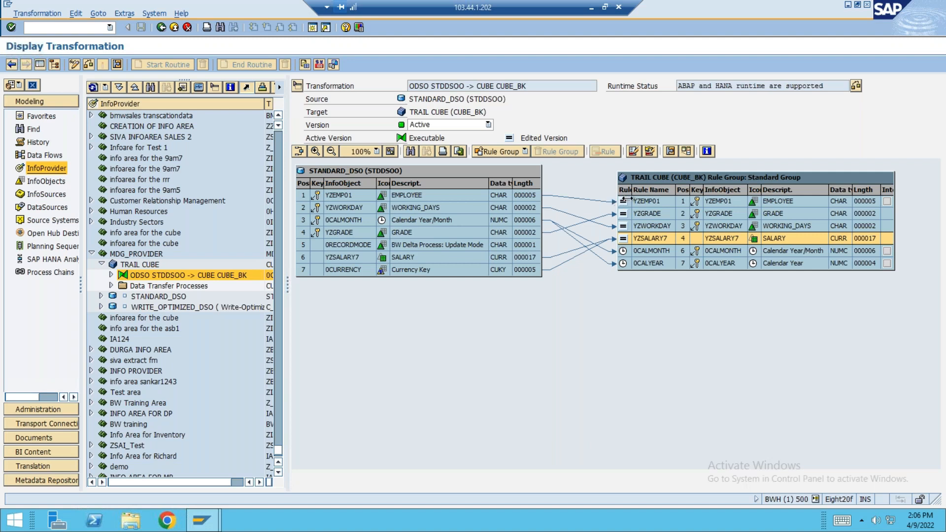
pyautogui.click(573, 199)
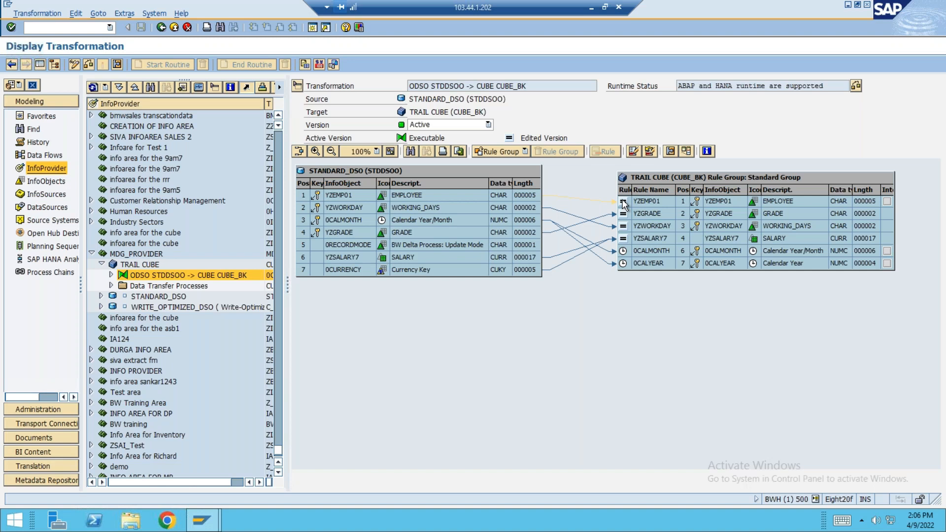
# Open the rule details of the YZEMP01 mapping and look at its rule type options.
pyautogui.doubleClick(623, 203)
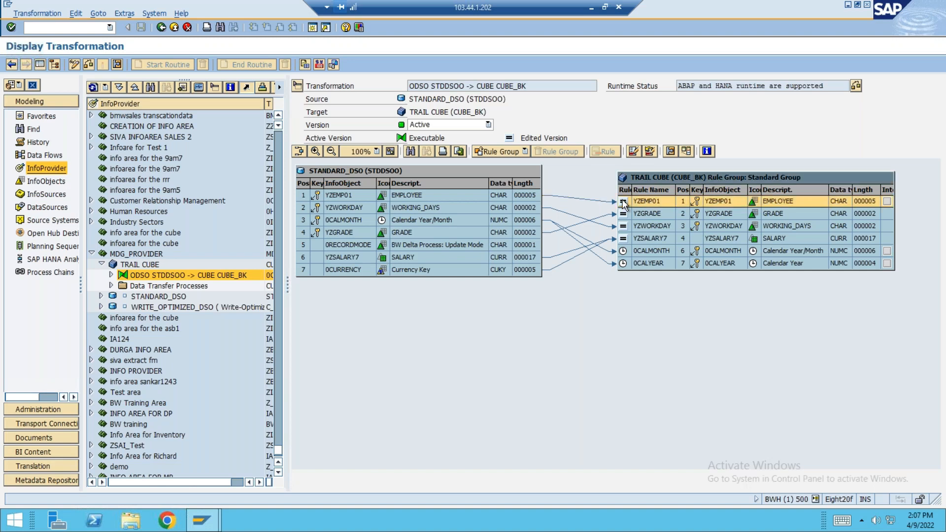
pyautogui.moveTo(365, 135); pyautogui.dragTo(670, 109)
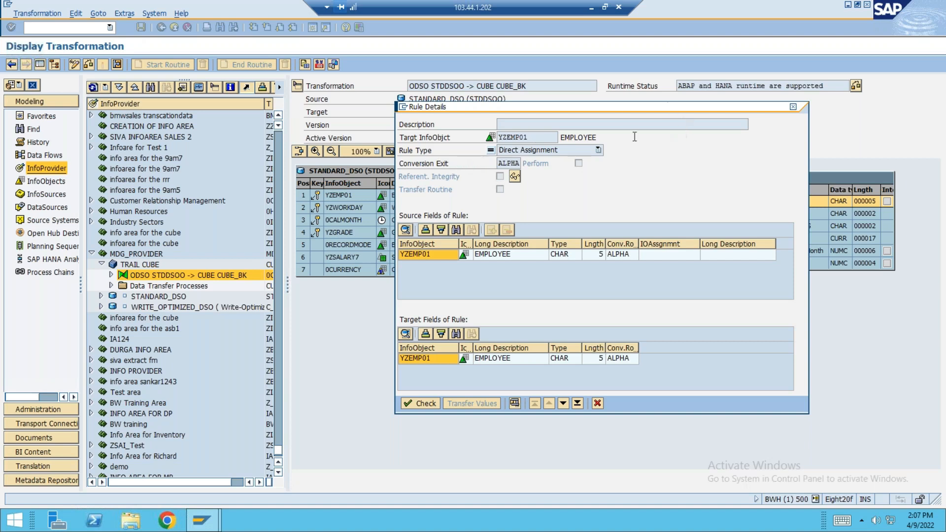
pyautogui.click(598, 149)
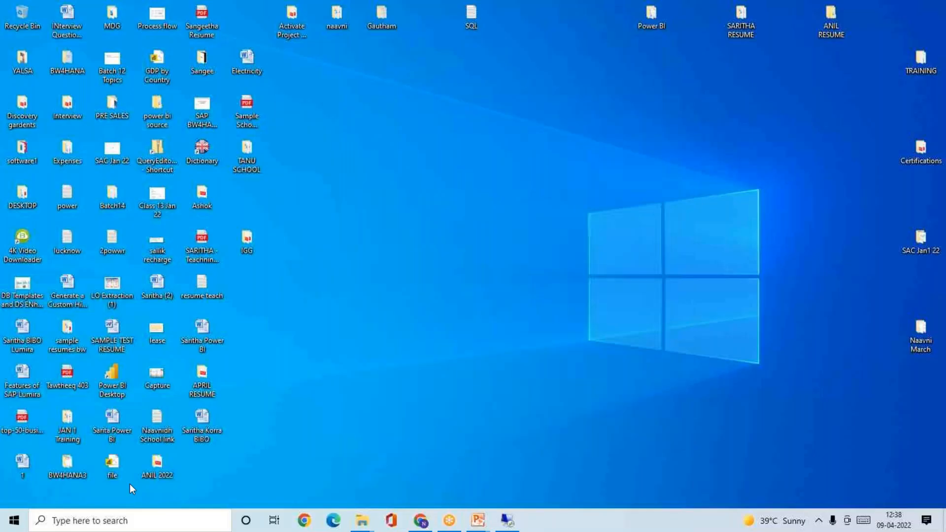
# Switch to the Introduction Day 1 presentation in PowerPoint and fill the IO table's empty last row with oPUR_GRP and Purchasing Group.
pyautogui.moveTo(478, 521)
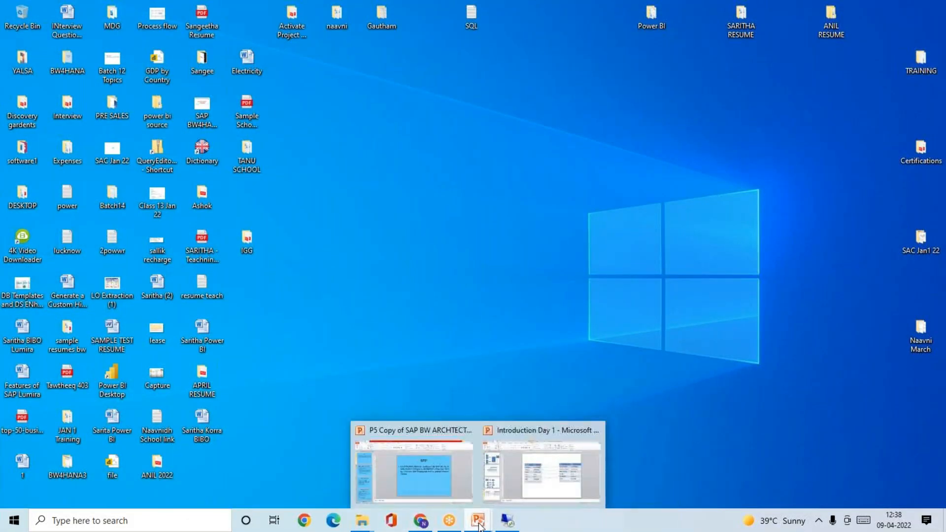
pyautogui.click(540, 469)
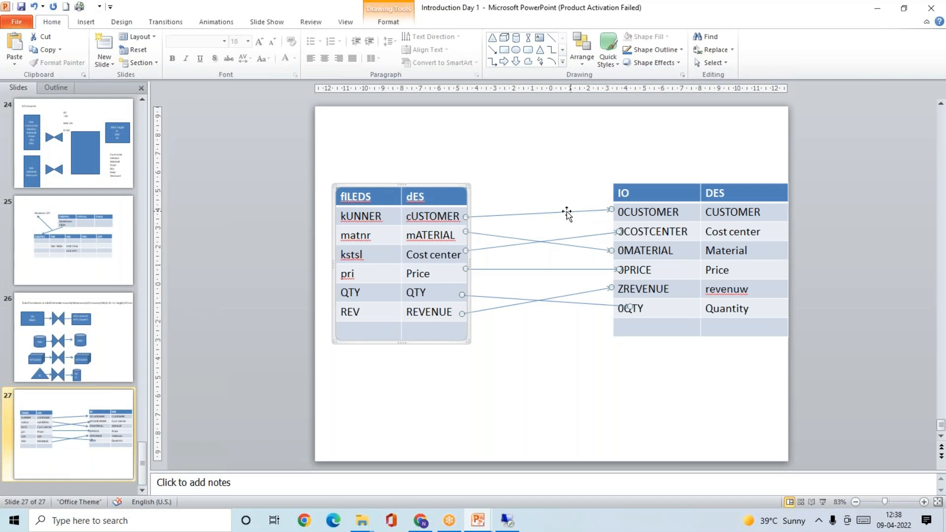
pyautogui.click(643, 328)
pyautogui.write('Pu')
pyautogui.press('BackSpace')
pyautogui.press('BackSpace')
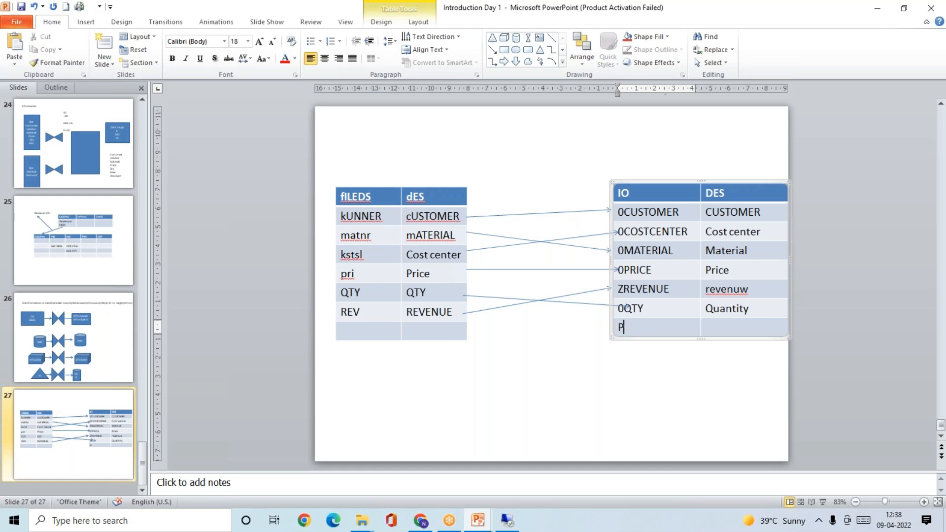
pyautogui.write('Z')
pyautogui.press('BackSpace')
pyautogui.write('oPUR_GRP')
pyautogui.press('Tab')
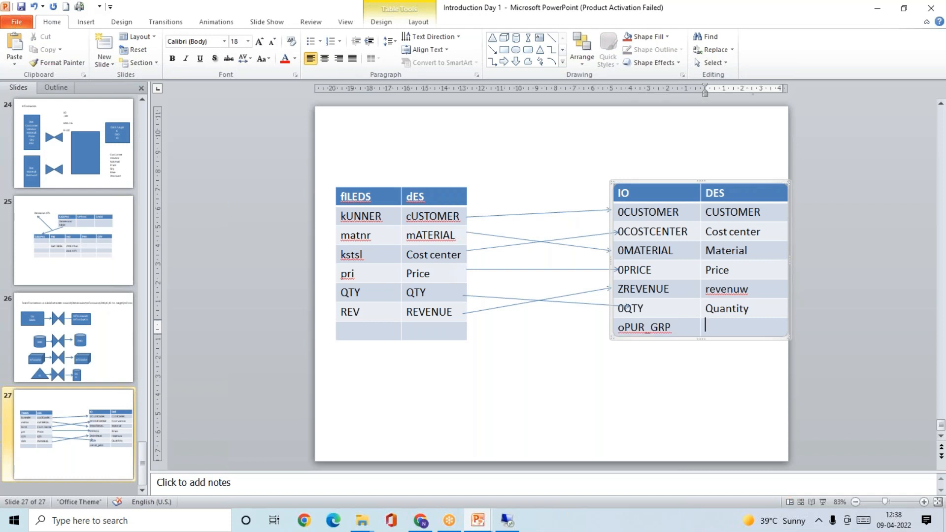
pyautogui.write('Purchasing Group')
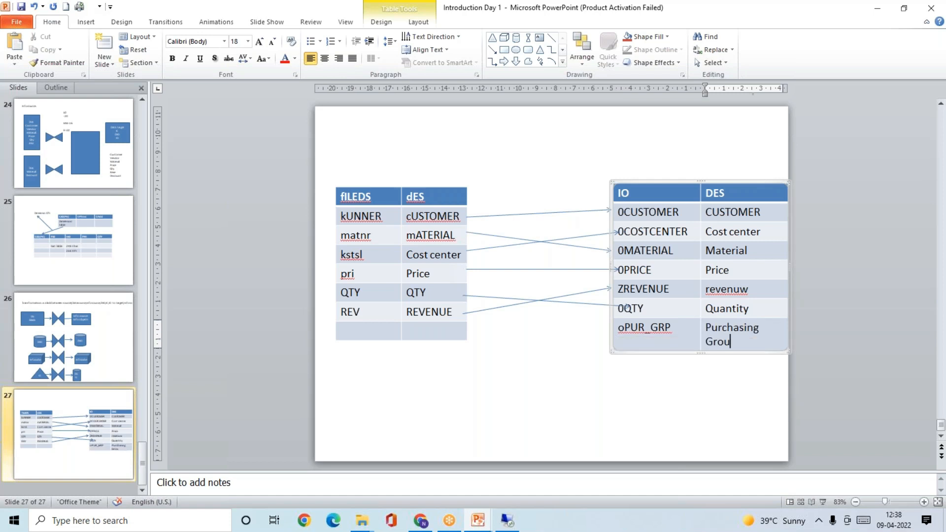
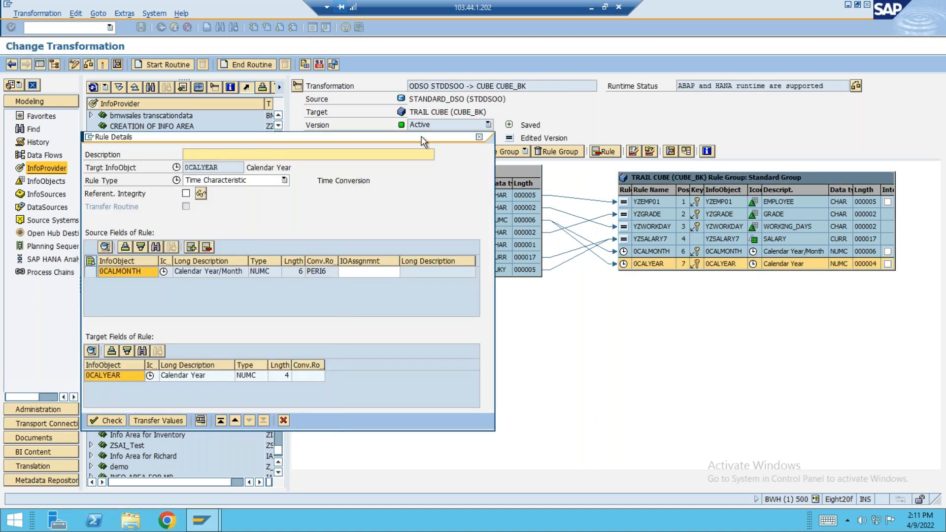
# Set the 0CALYEAR rule type to Constant and delete its assigned source fields.
pyautogui.moveTo(422, 142); pyautogui.dragTo(855, 145)
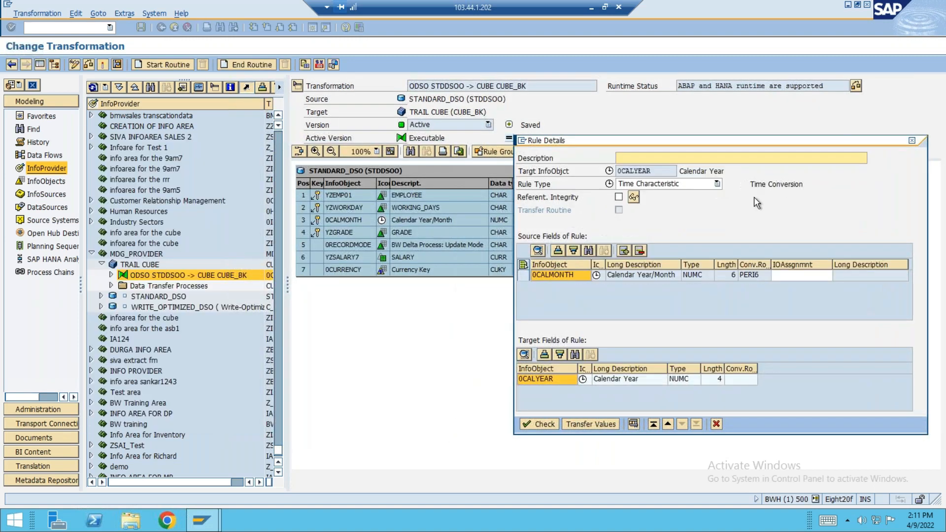
pyautogui.click(717, 184)
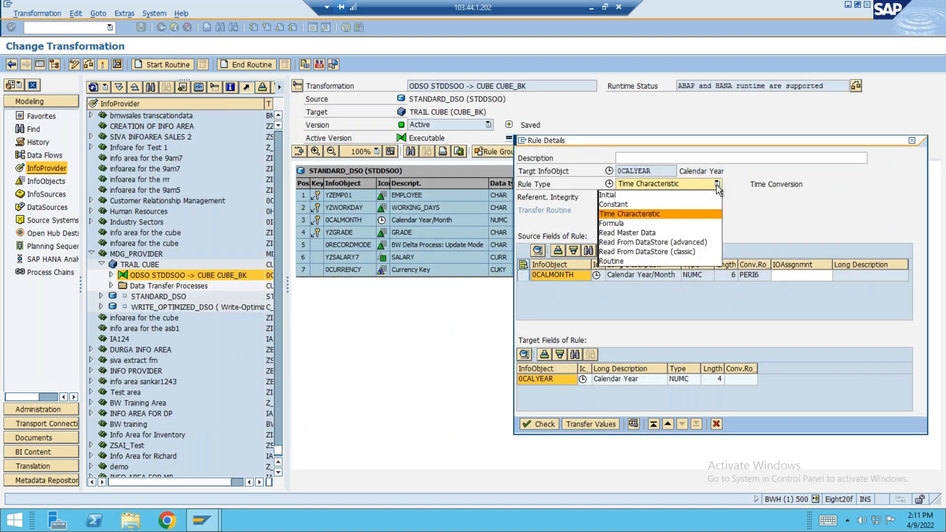
pyautogui.click(619, 206)
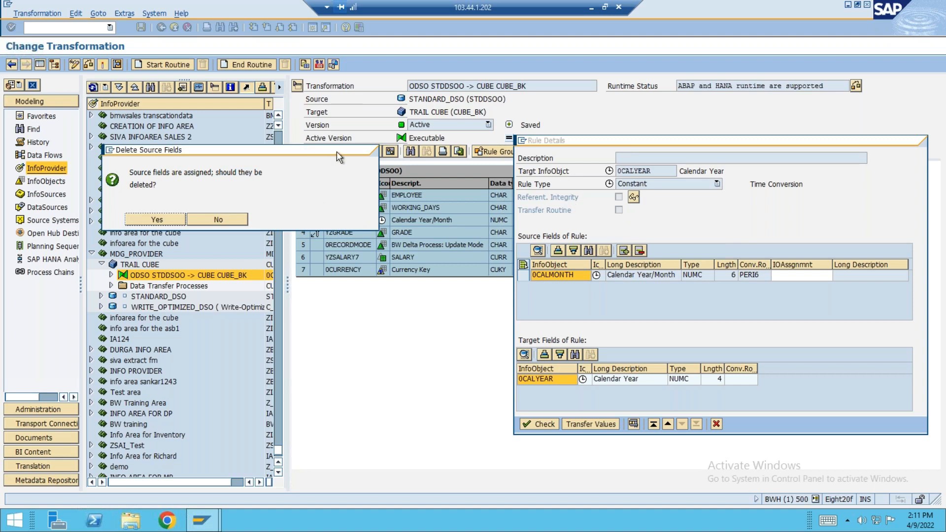
pyautogui.moveTo(336, 151); pyautogui.dragTo(508, 125)
pyautogui.click(338, 190)
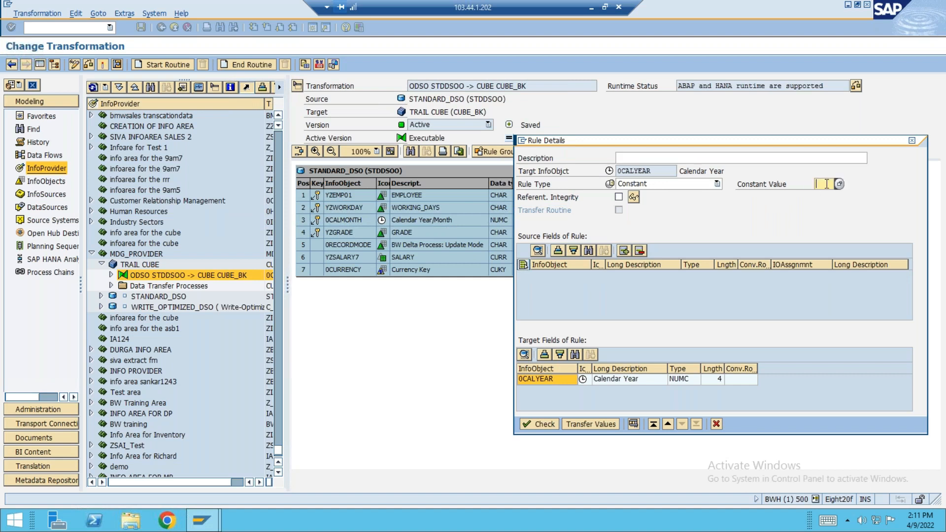
# Enter 2020 as the constant value for 0CALYEAR.
pyautogui.write('2022')
pyautogui.moveTo(815, 185); pyautogui.dragTo(833, 184)
pyautogui.click(829, 184)
pyautogui.press('BackSpace')
pyautogui.write('0')
# Try the Formula rule type for 0CALYEAR without source fields and close its rule details.
pyautogui.click(717, 185)
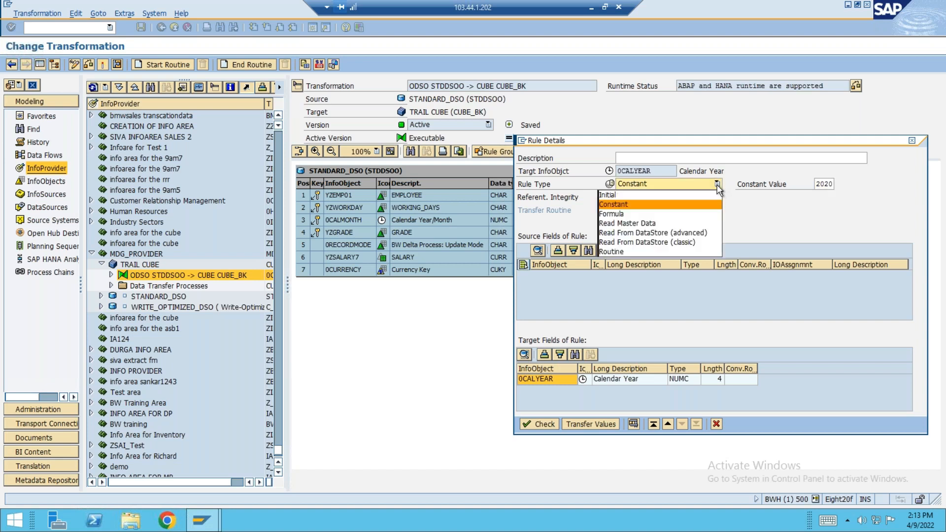
pyautogui.click(623, 214)
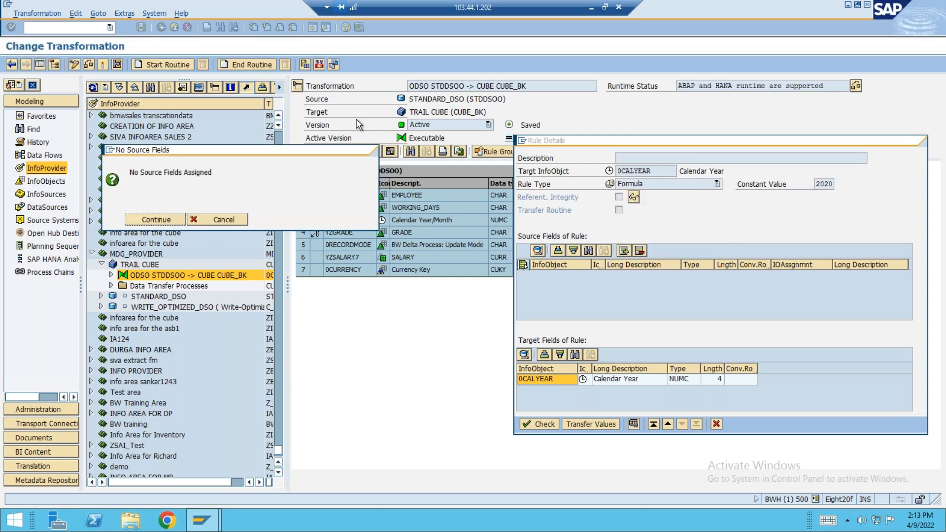
pyautogui.moveTo(318, 150); pyautogui.dragTo(554, 205)
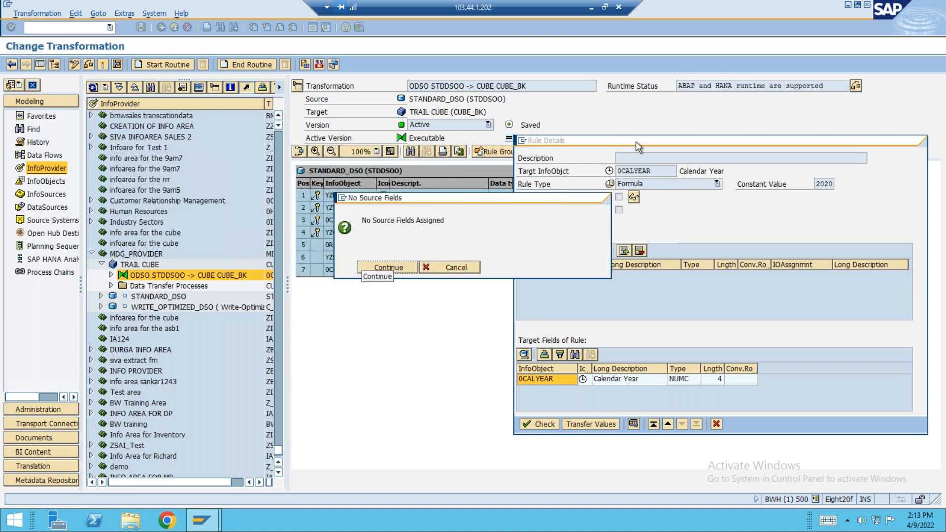
pyautogui.click(445, 267)
pyautogui.click(912, 141)
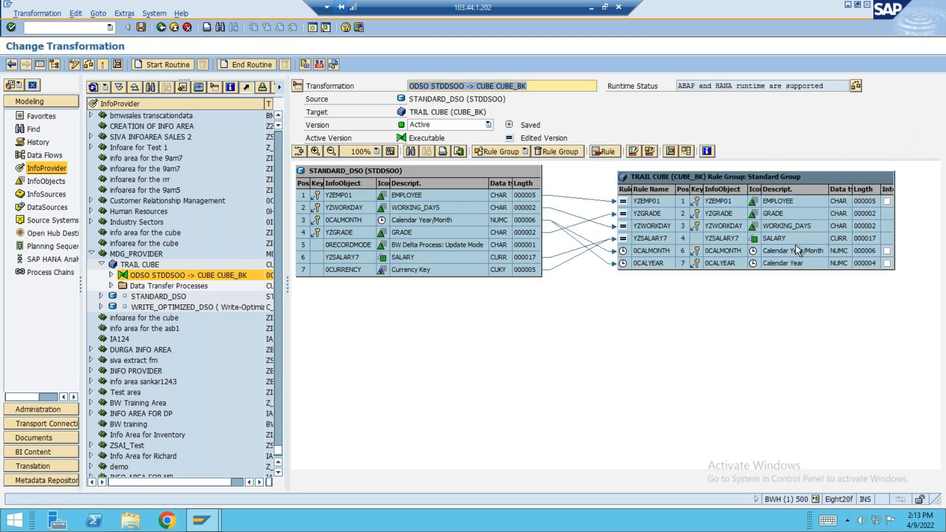
# Open the rule details of the YZSALARY7 mapping in TRAIL CUBE and set its rule type to Formula.
pyautogui.click(645, 240)
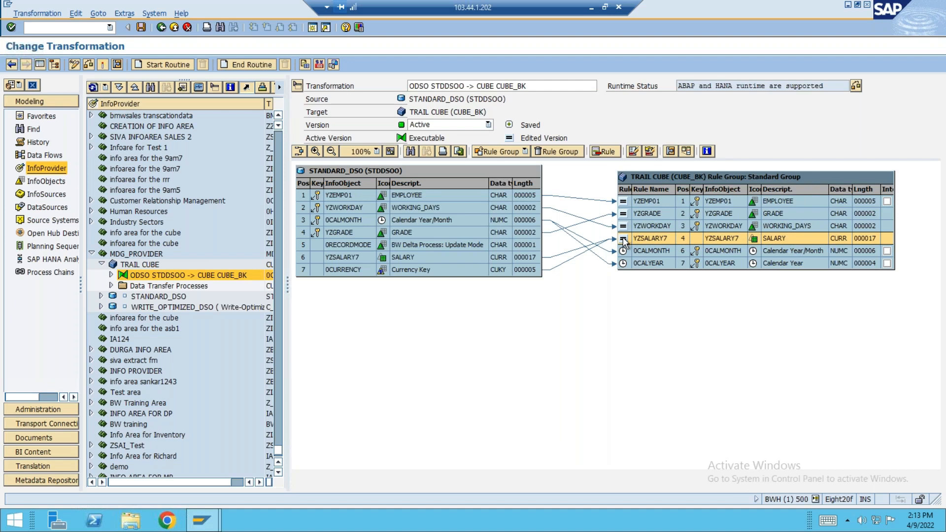
pyautogui.click(623, 238)
pyautogui.moveTo(398, 135); pyautogui.dragTo(734, 89)
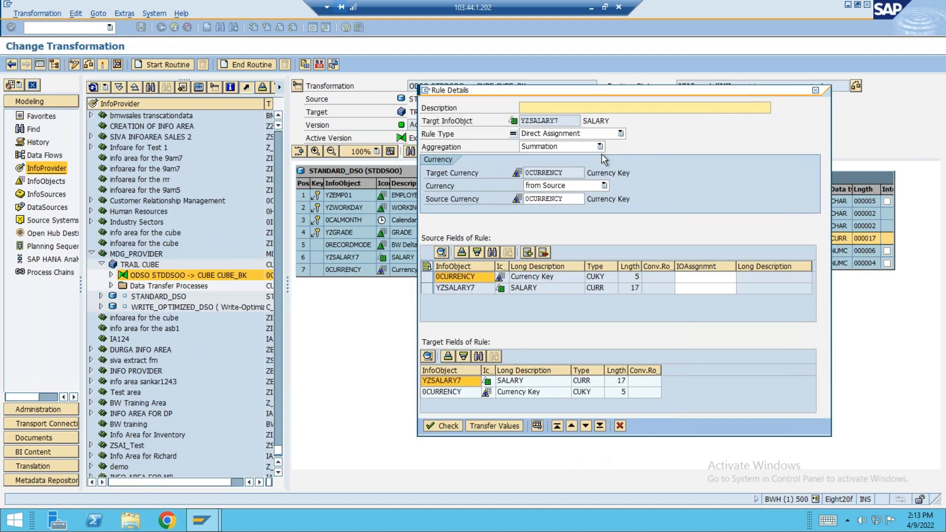
pyautogui.click(620, 134)
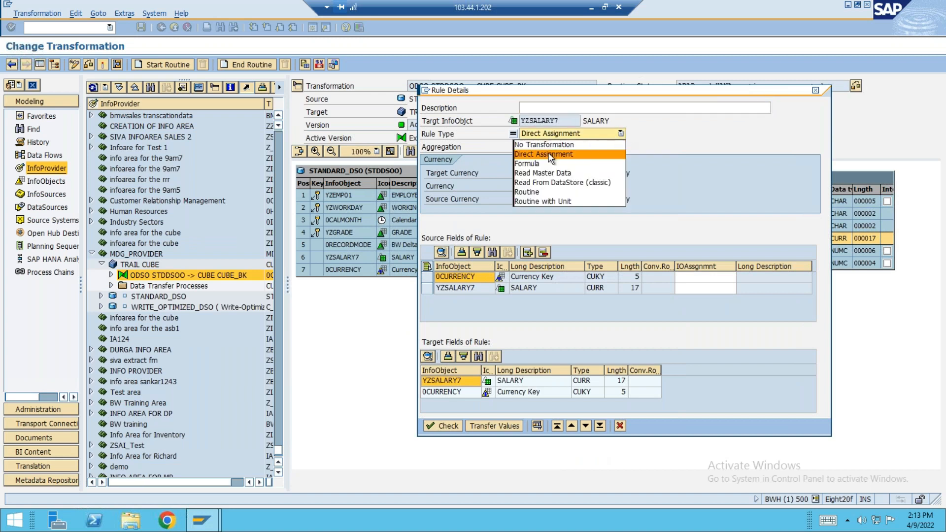
pyautogui.click(527, 163)
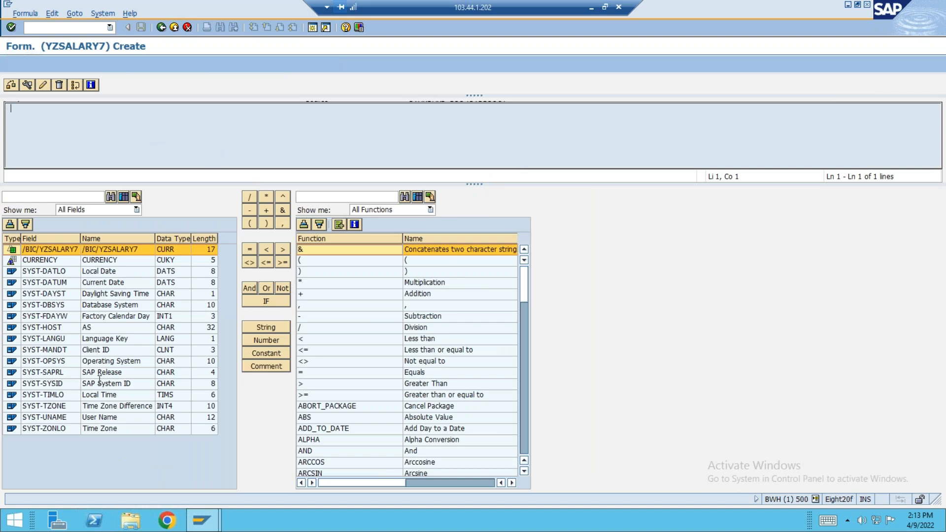
# Limit the field list to Source Fields, build the formula /BIC/YZSALARY7 * 20 and return to the rule details.
pyautogui.click(137, 210)
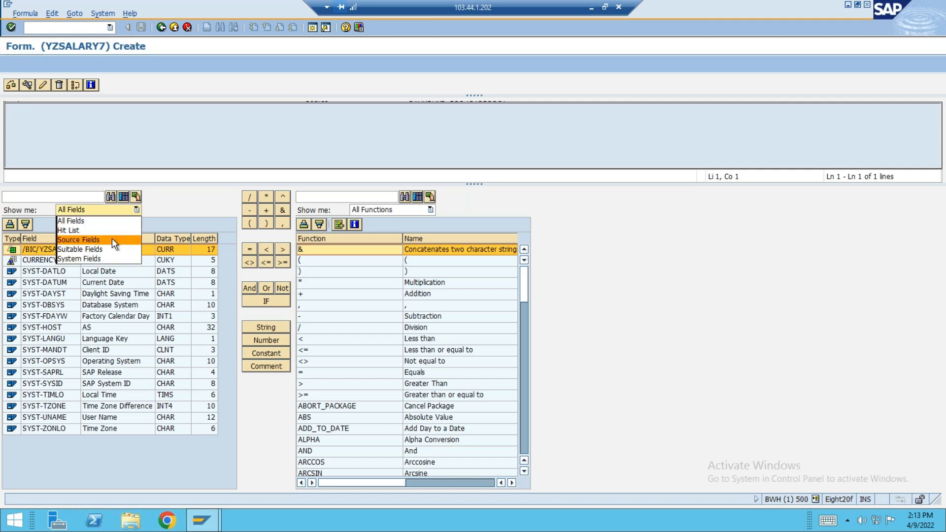
pyautogui.click(111, 239)
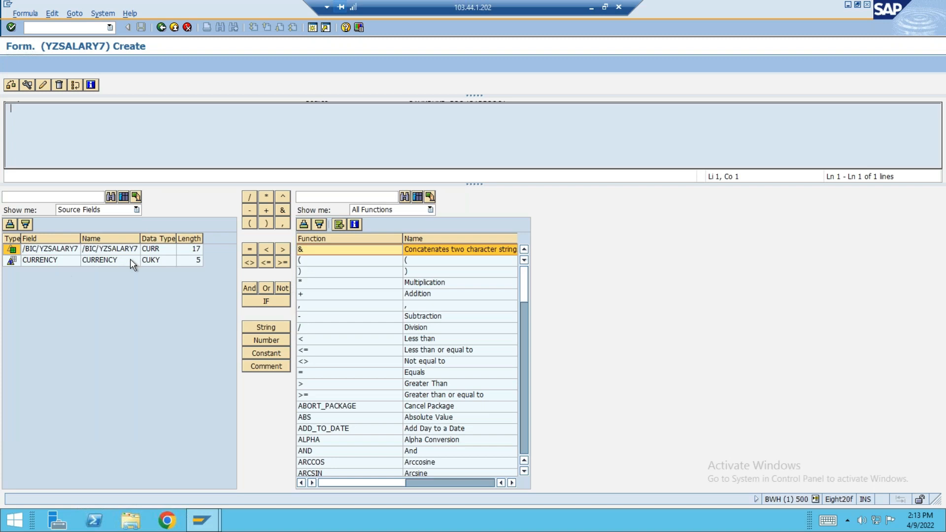
pyautogui.doubleClick(72, 252)
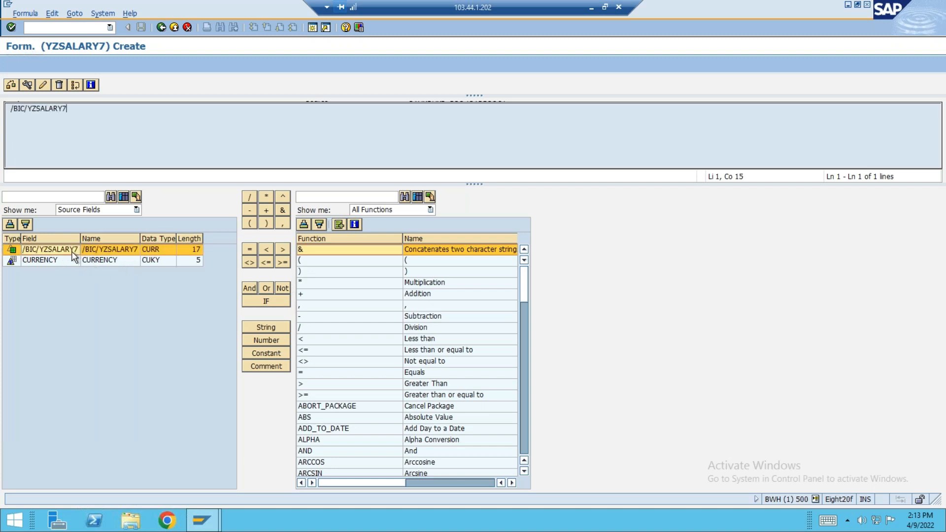
pyautogui.click(266, 196)
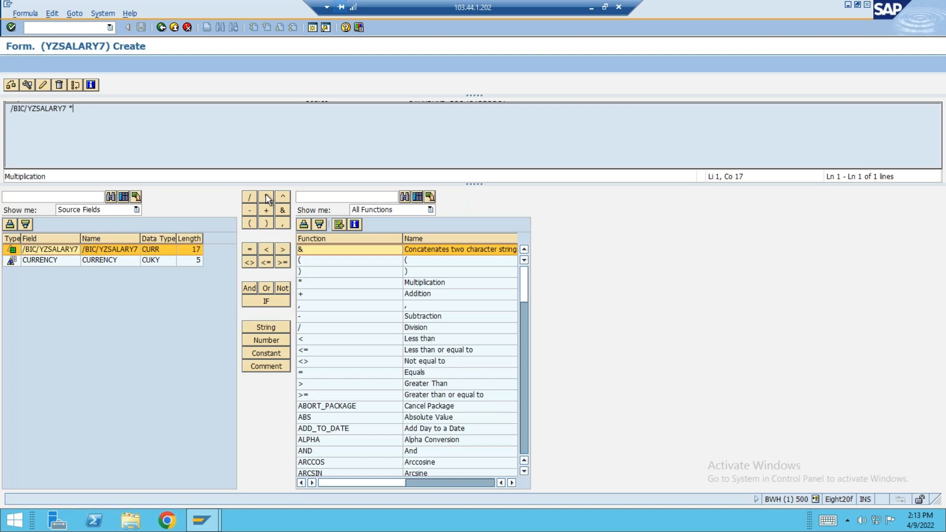
pyautogui.click(266, 340)
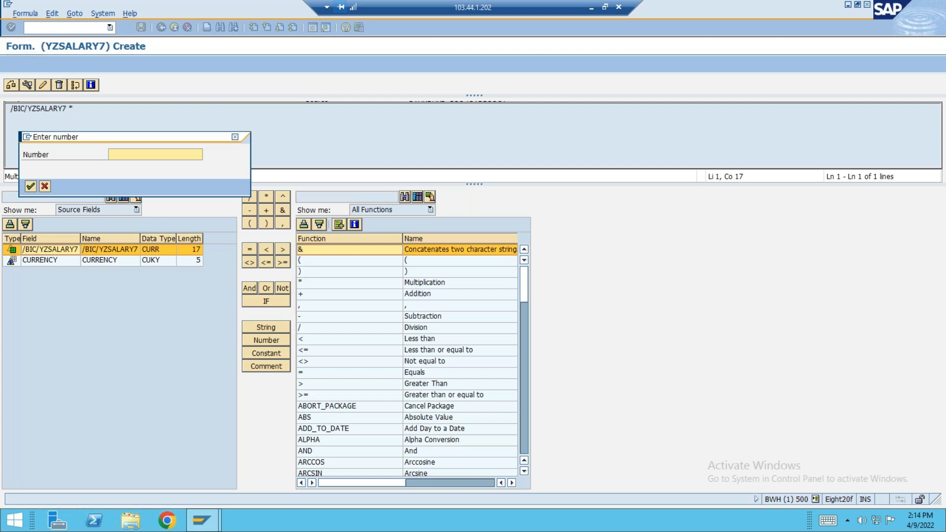
pyautogui.write('20')
pyautogui.click(30, 187)
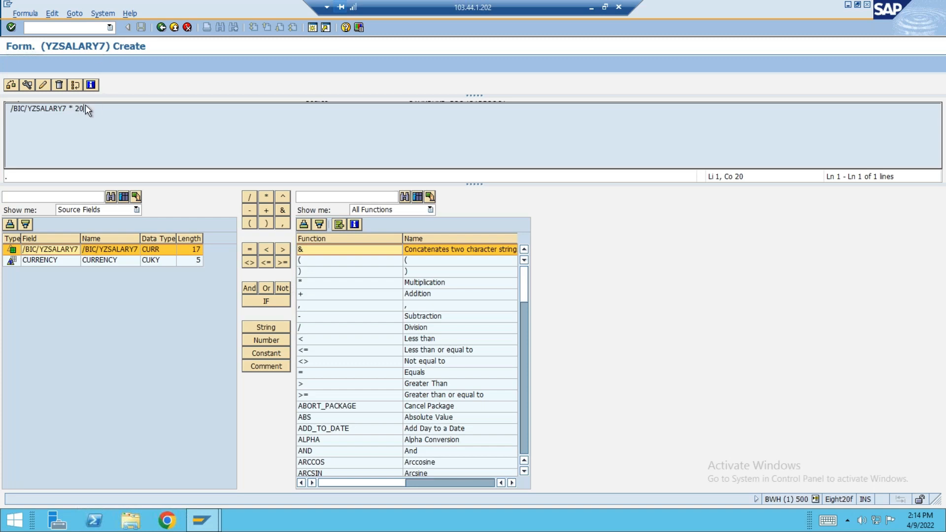
pyautogui.moveTo(83, 108); pyautogui.dragTo(6, 115)
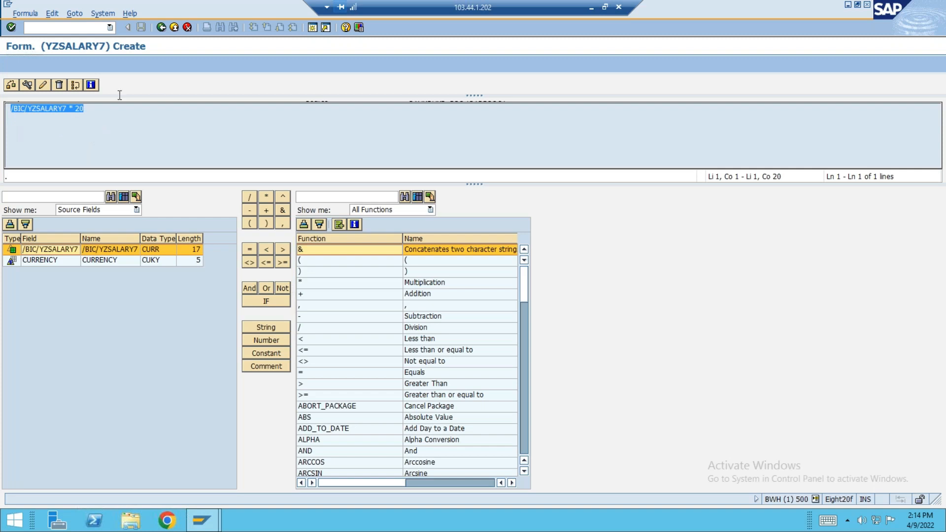
pyautogui.click(162, 27)
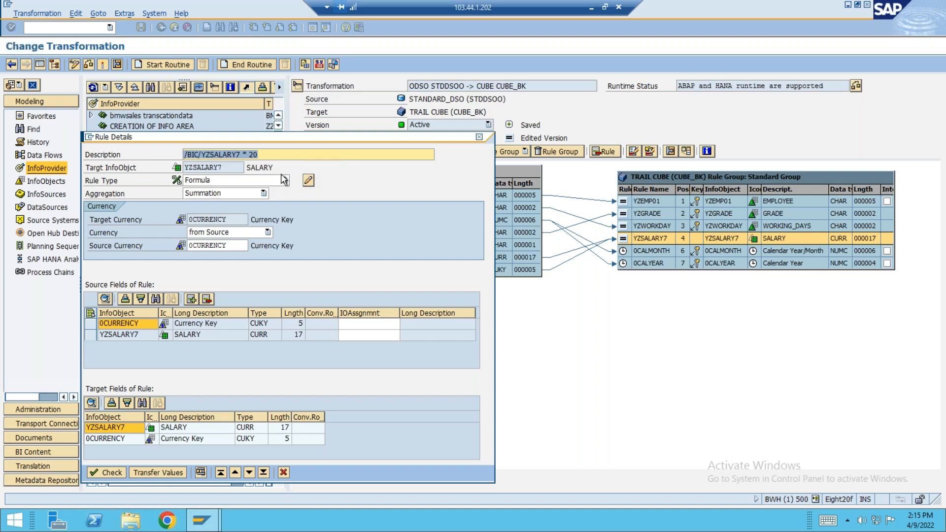
# Change the YZSALARY7 rule type to Read Master Data and go to its From Attr. of entry.
pyautogui.click(284, 180)
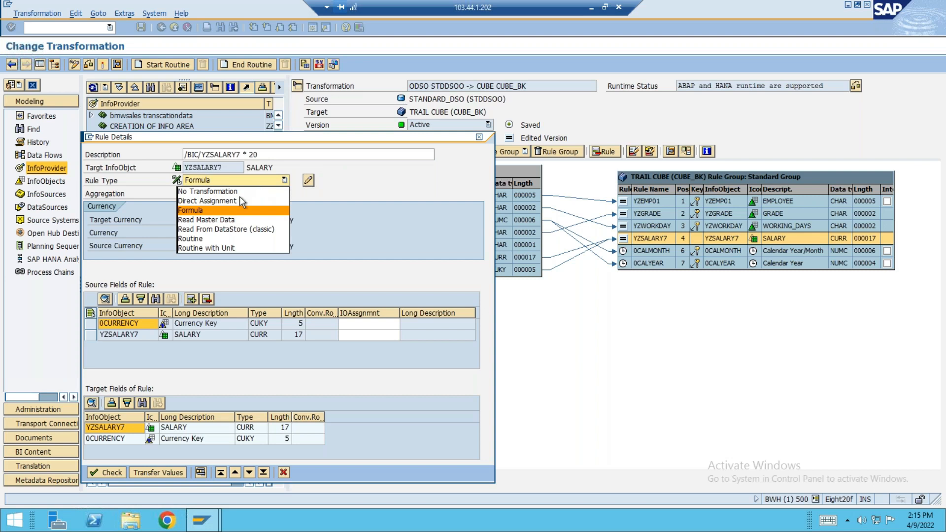
pyautogui.click(225, 220)
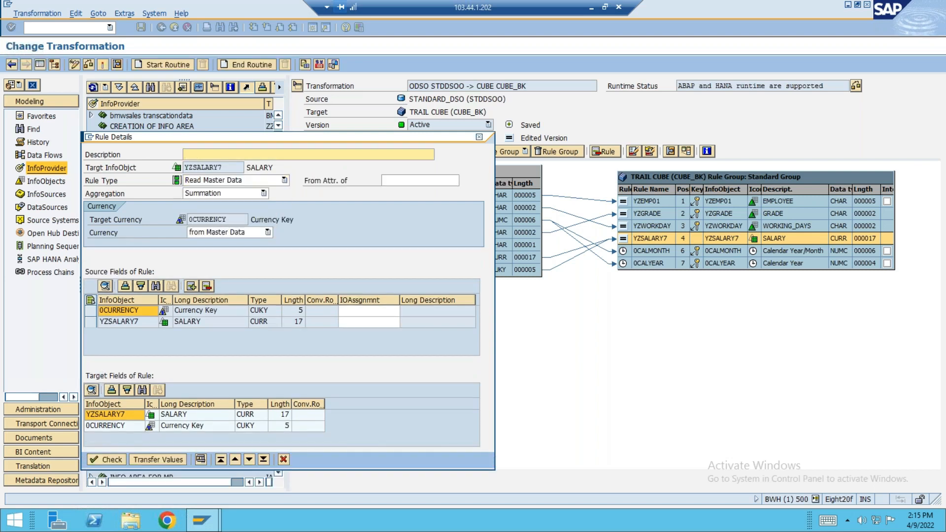
pyautogui.moveTo(201, 521)
pyautogui.click(284, 180)
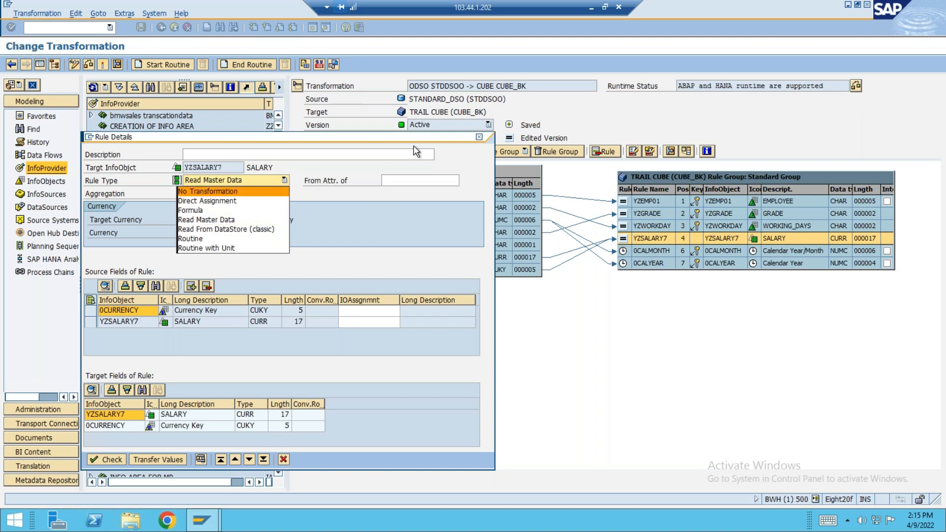
pyautogui.click(405, 182)
pyautogui.click(405, 181)
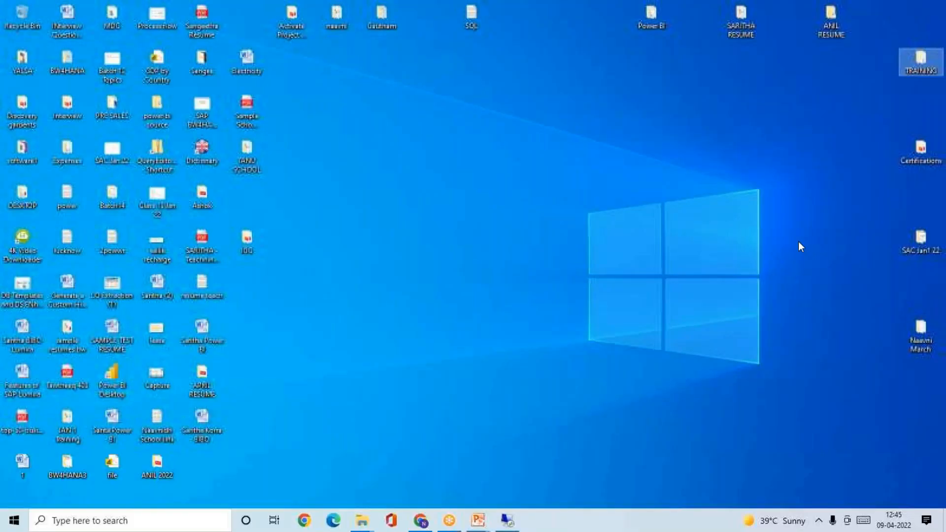
# Switch to the Introduction Day 1 presentation in PowerPoint and add a new slide after slide 27.
pyautogui.moveTo(478, 523)
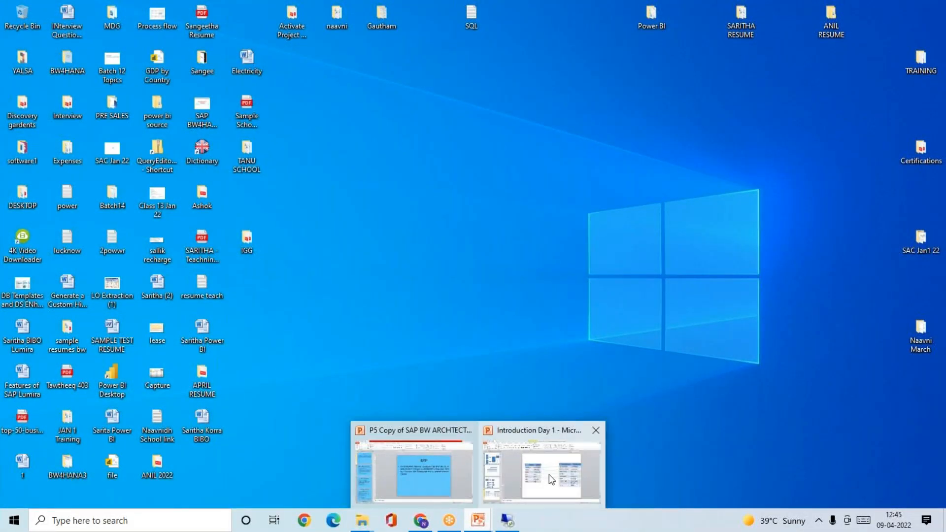
pyautogui.click(516, 482)
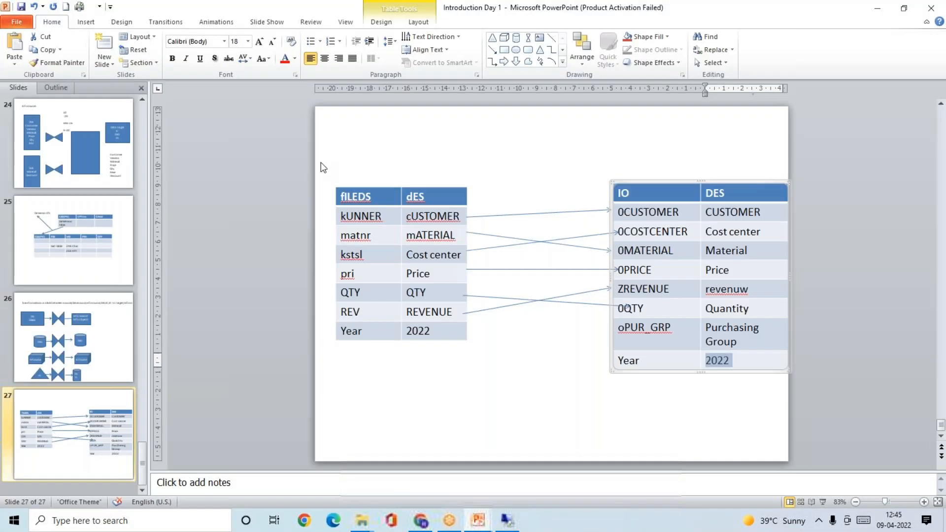
pyautogui.click(105, 44)
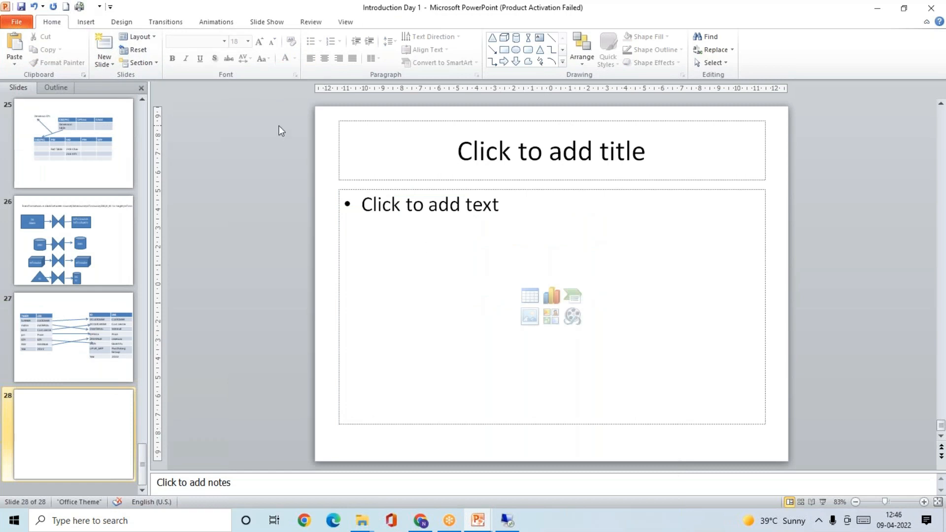
# Clear the pri and Price entries from the source fields table on slide 27.
pyautogui.click(114, 359)
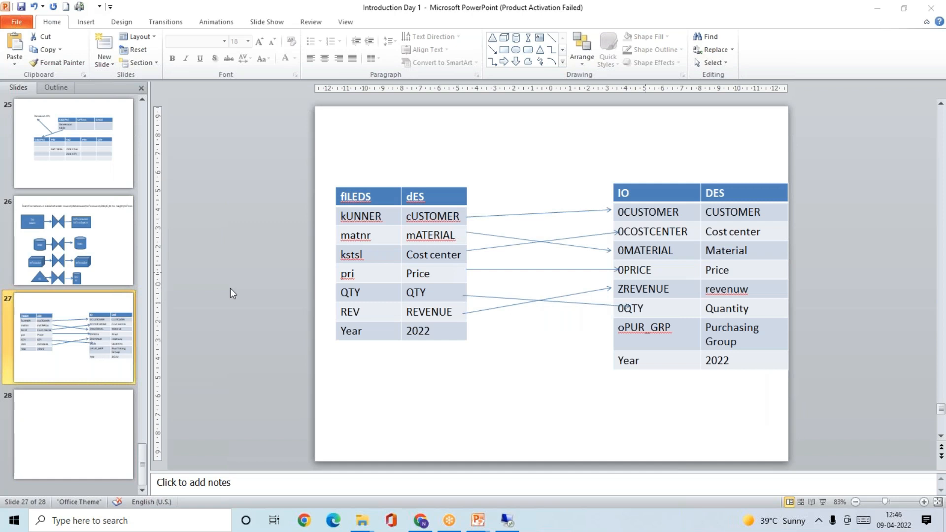
pyautogui.click(732, 269)
pyautogui.click(481, 269)
pyautogui.moveTo(433, 273); pyautogui.dragTo(319, 272)
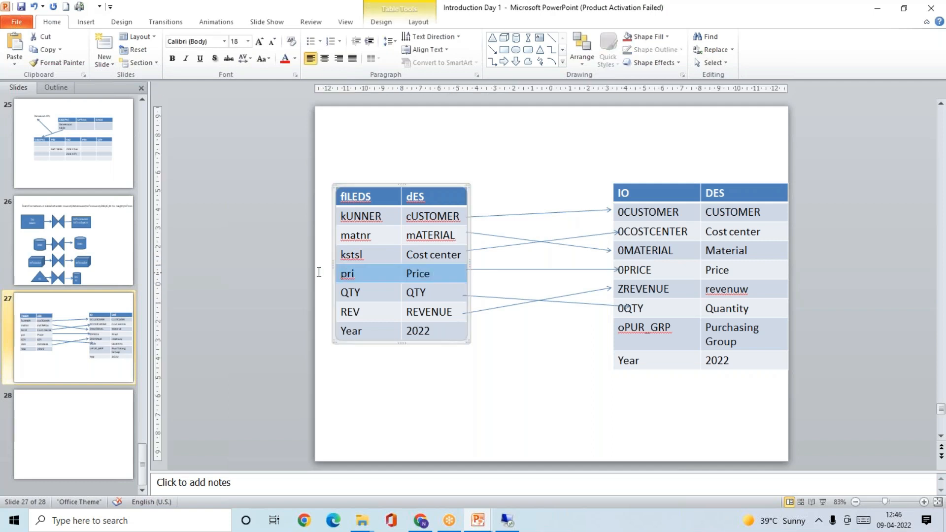
pyautogui.press('Delete')
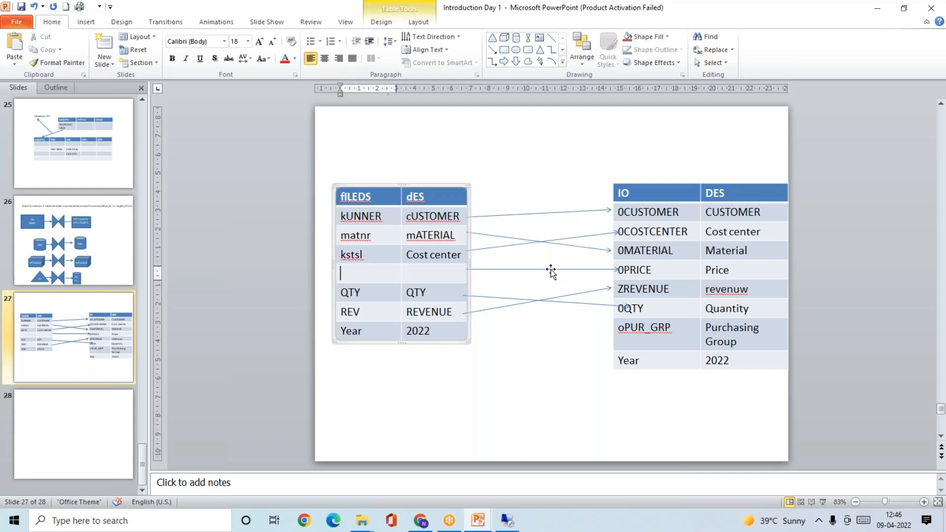